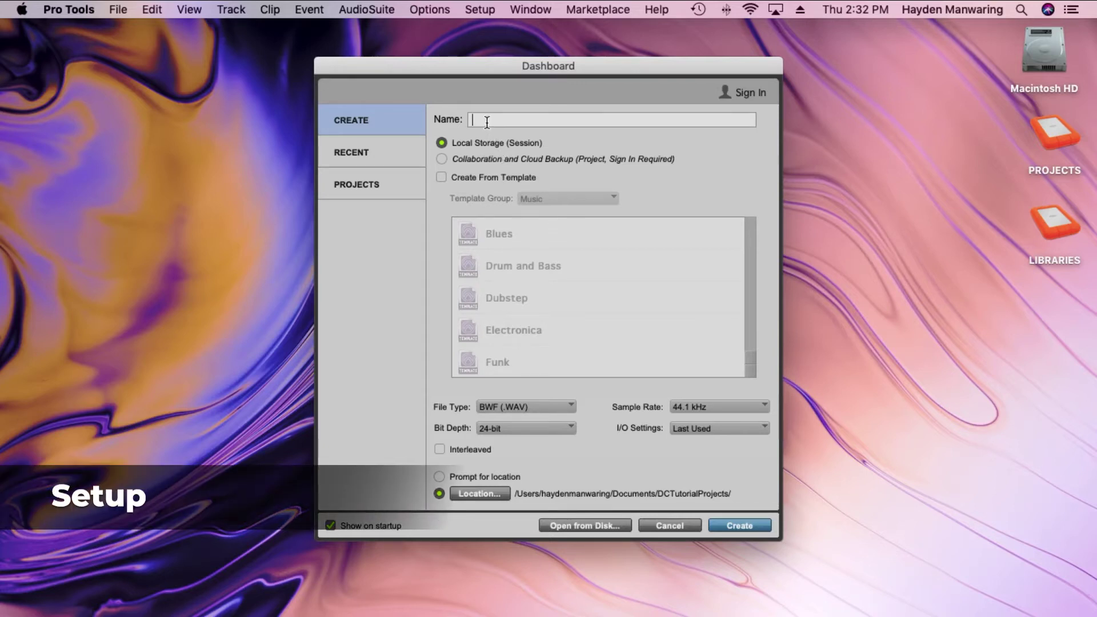
# Step: Create a new local session named SpeedUpSong
pyautogui.write('SpeedUpSong')
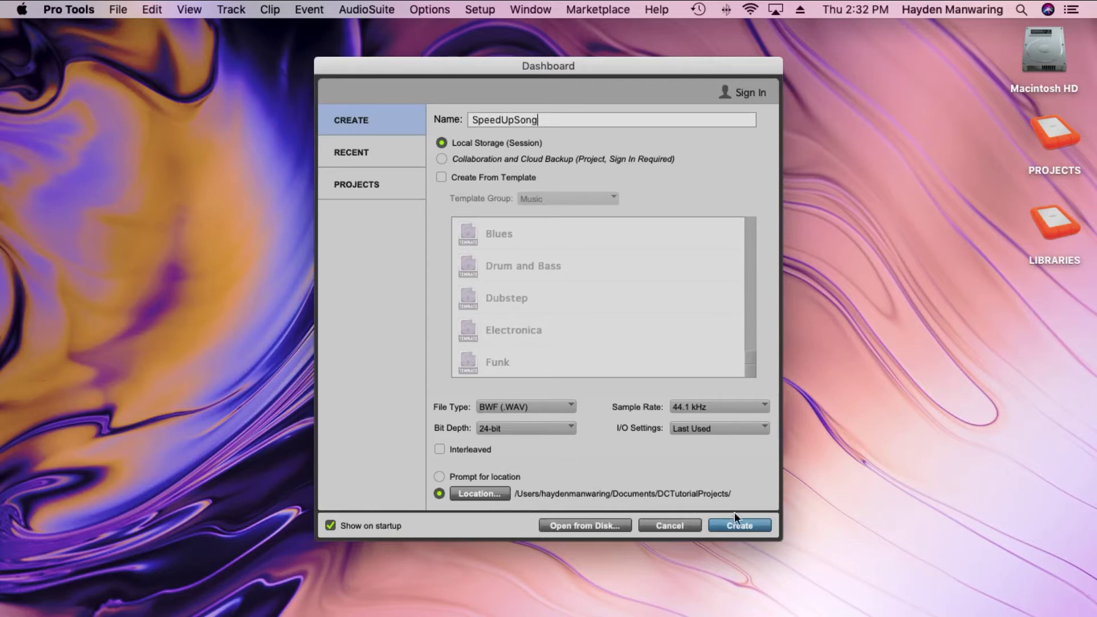
pyautogui.click(742, 525)
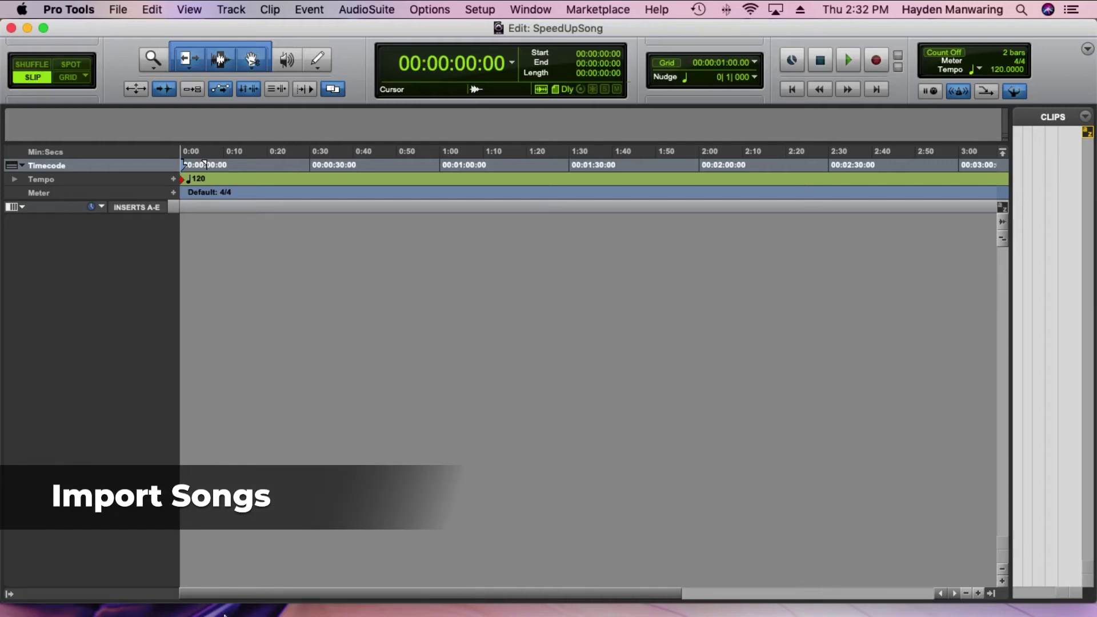
# Step: Import MySong#1.mp3 and MySong#3.mp3 from Finder's Downloads folder onto separate tracks in the session
pyautogui.moveTo(224, 614)
pyautogui.click(29, 572)
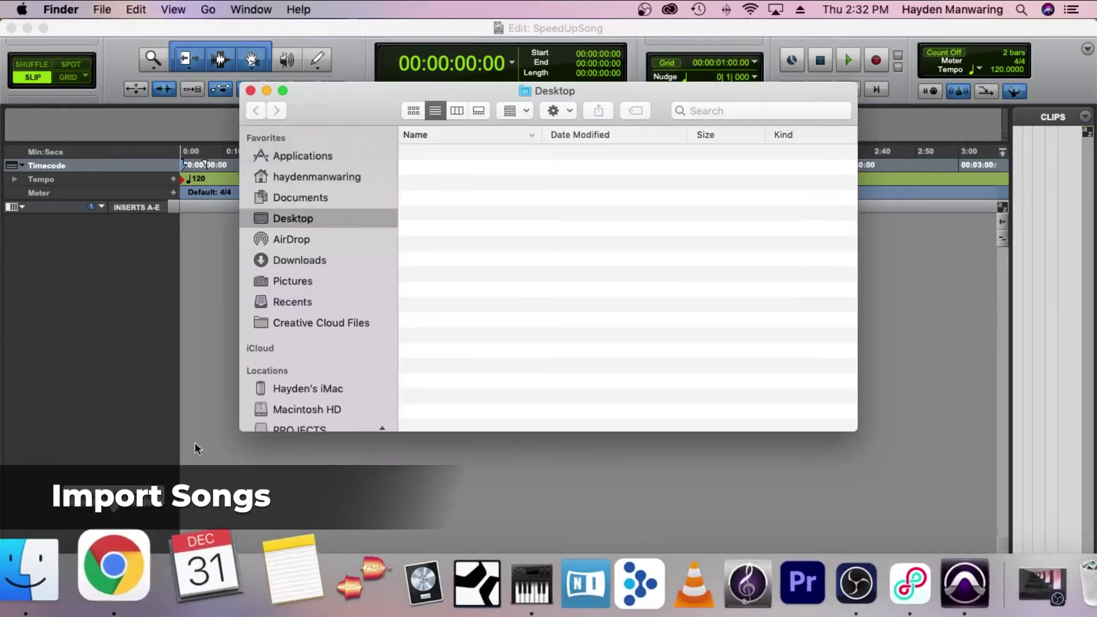
pyautogui.moveTo(312, 100); pyautogui.dragTo(527, 96)
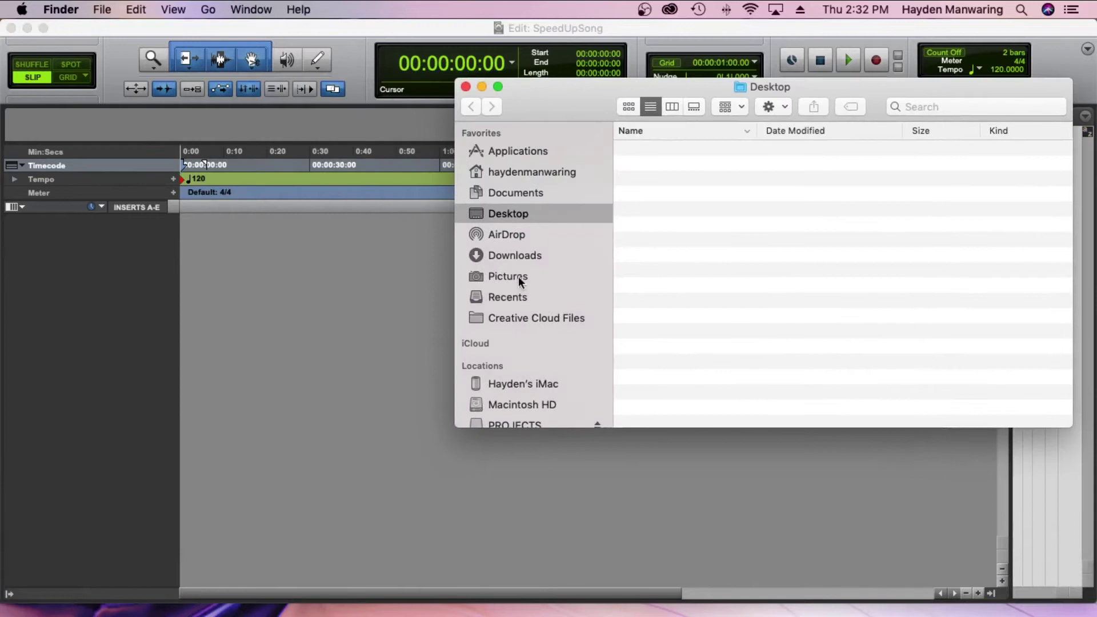
pyautogui.click(521, 255)
pyautogui.moveTo(665, 147); pyautogui.dragTo(266, 232)
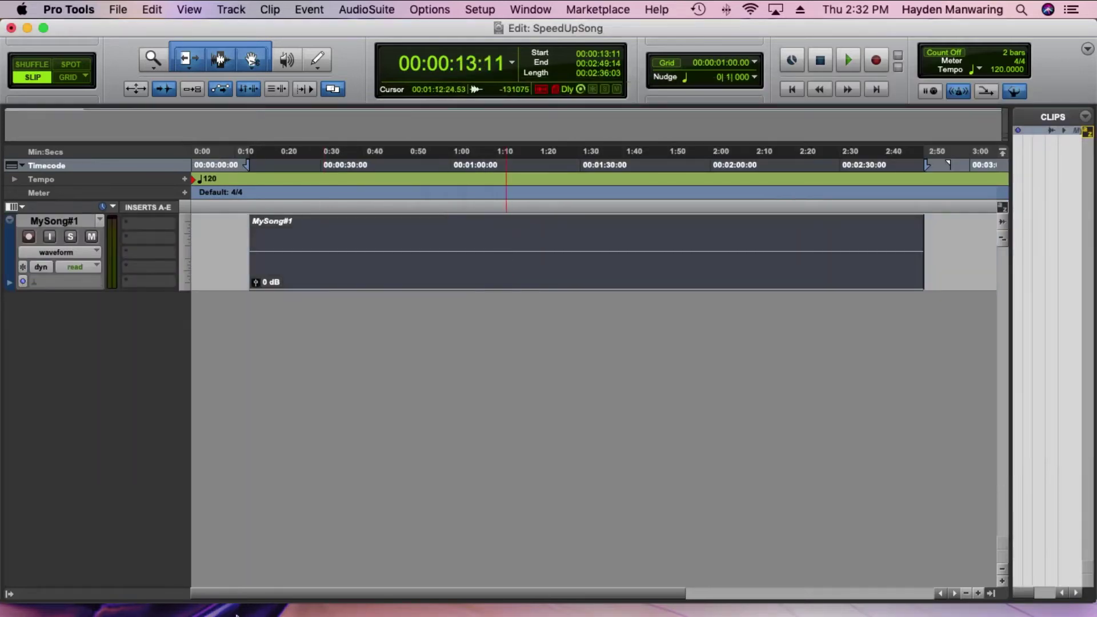
pyautogui.click(60, 563)
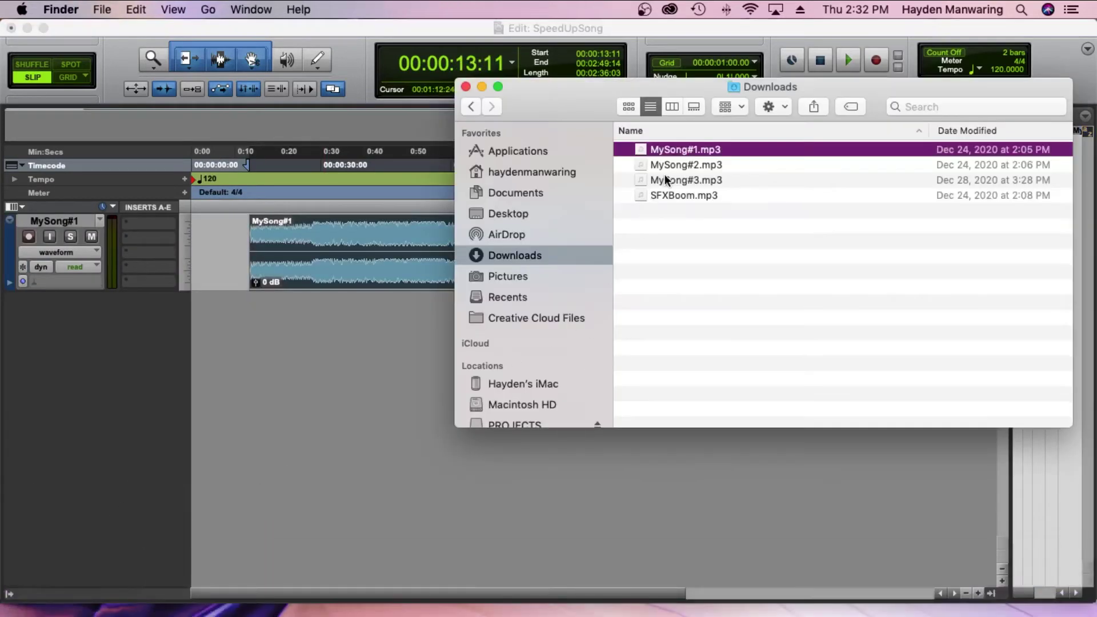
pyautogui.moveTo(666, 178); pyautogui.dragTo(212, 327)
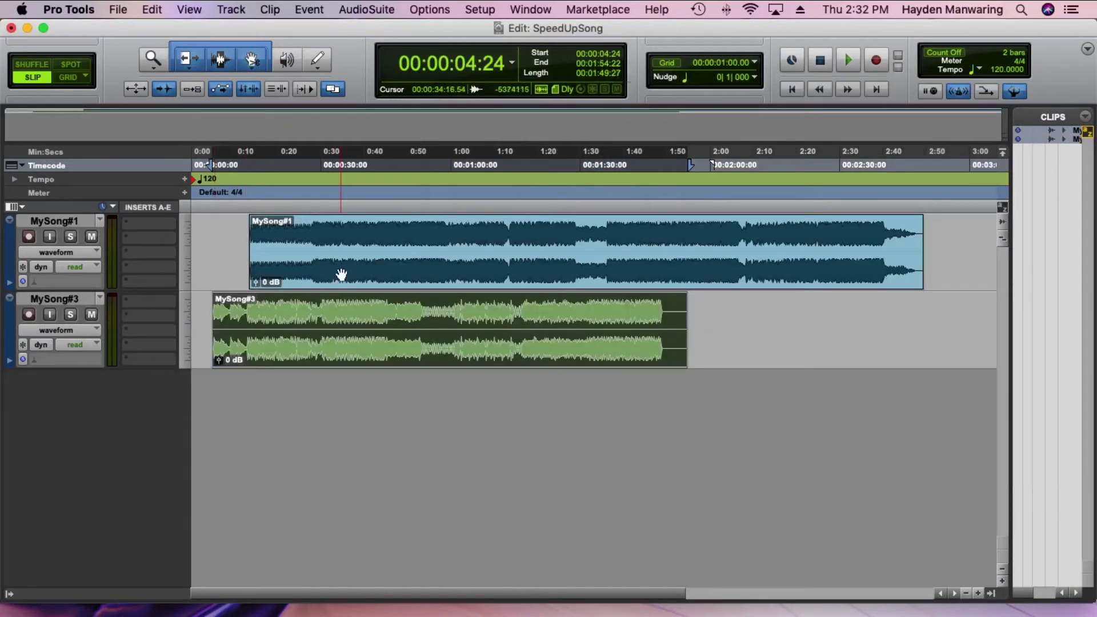
# Step: Move both the MySong#1 and MySong#3 clips to the very start of the timeline
pyautogui.moveTo(380, 276); pyautogui.dragTo(299, 275)
pyautogui.moveTo(421, 354); pyautogui.dragTo(347, 347)
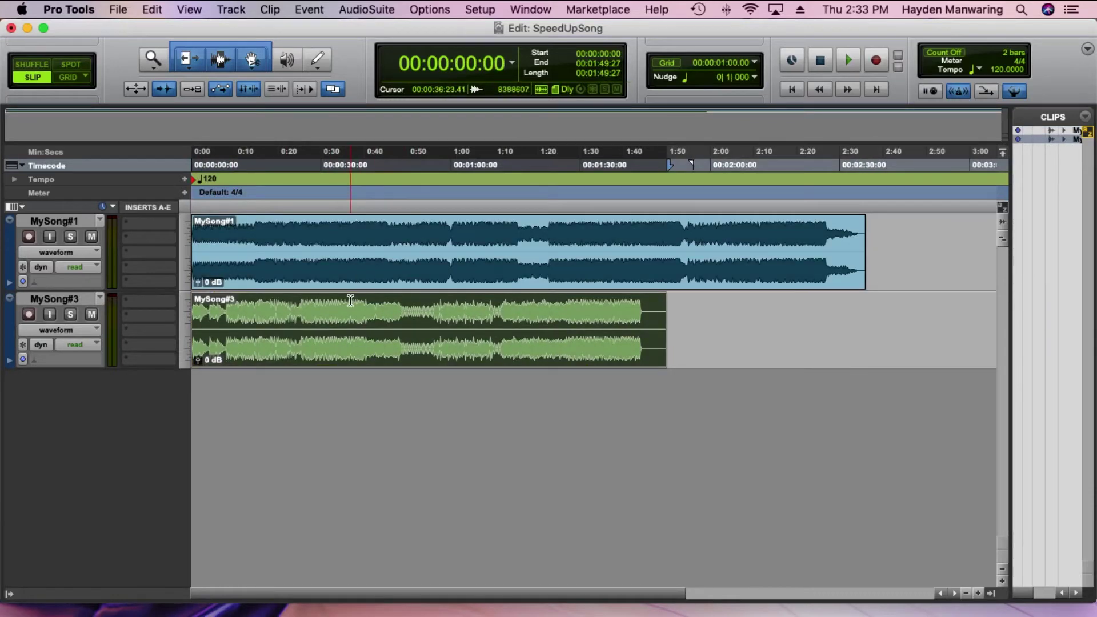
pyautogui.click(295, 264)
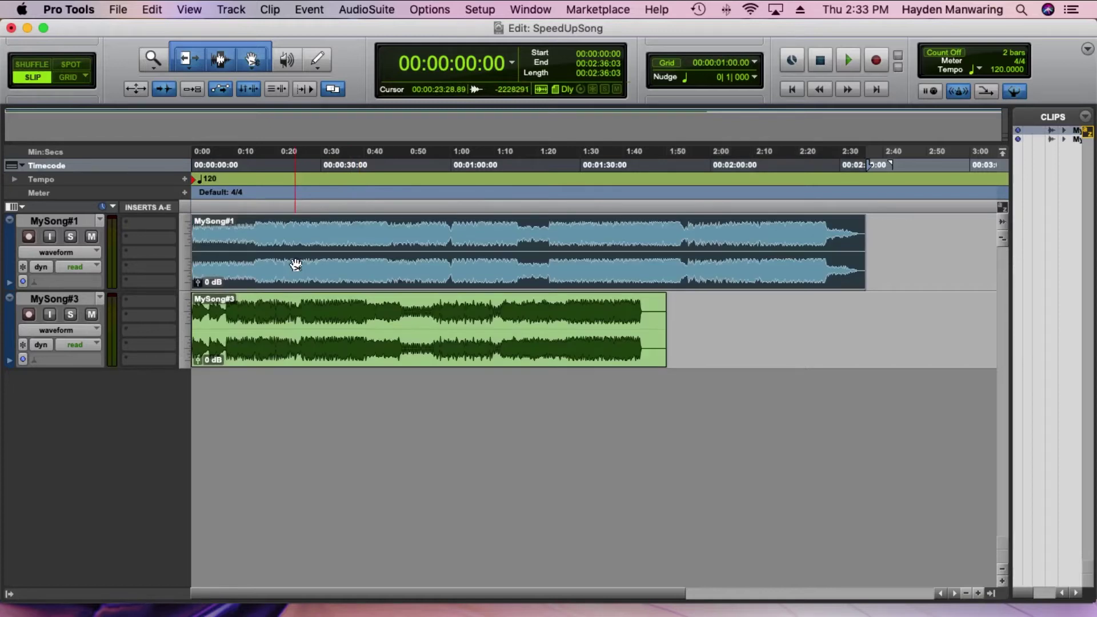
pyautogui.click(281, 340)
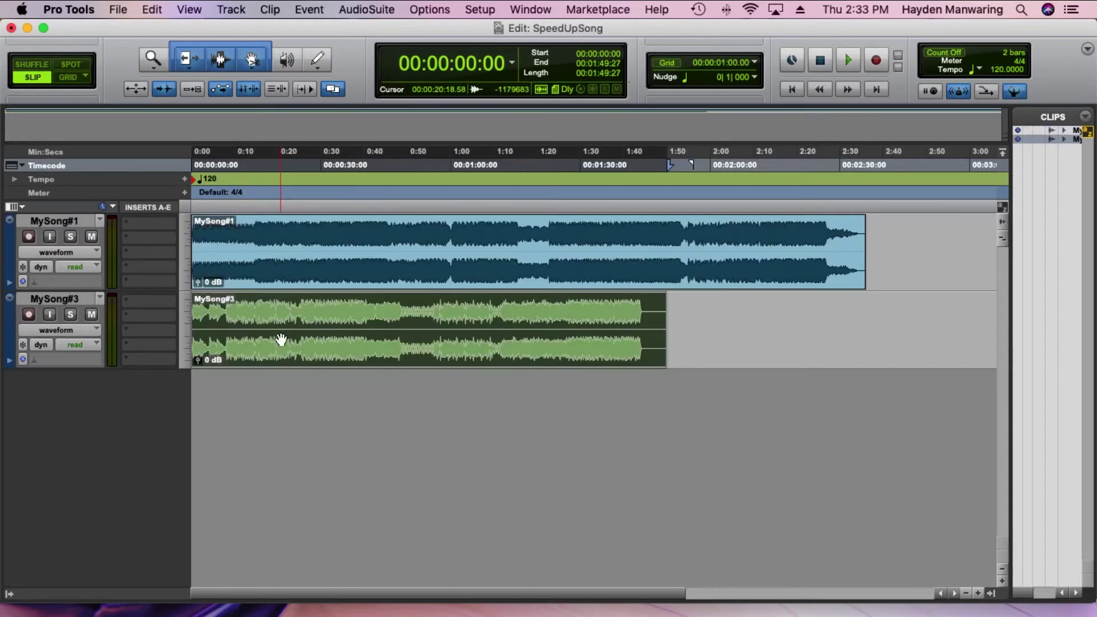
pyautogui.click(287, 267)
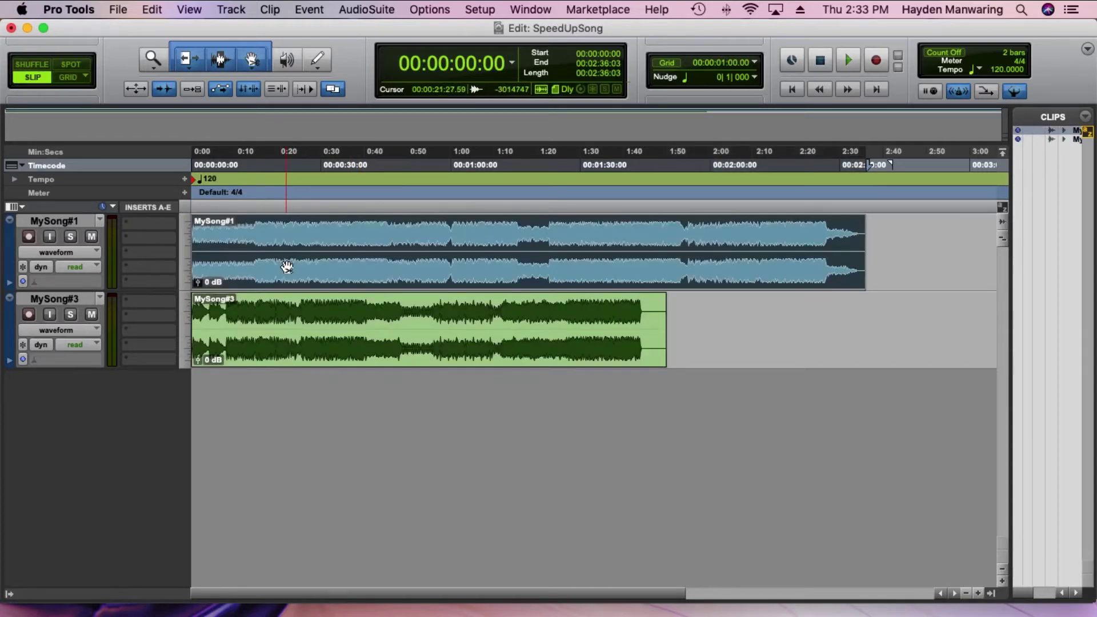
pyautogui.click(270, 343)
pyautogui.click(278, 266)
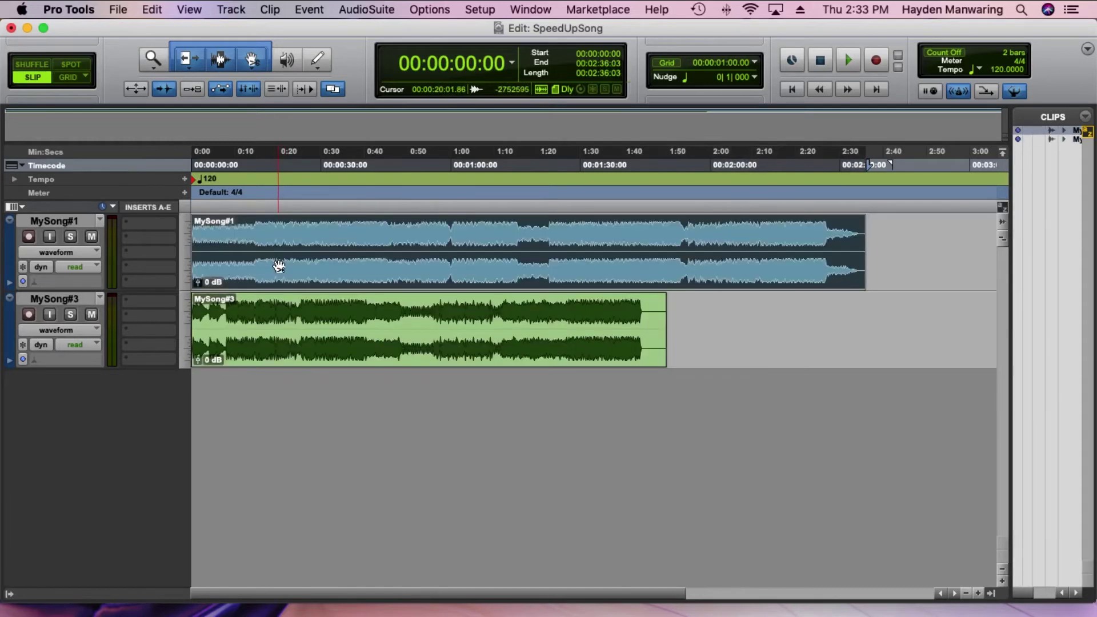
# Step: Rename the MySong#1 track as "MySong#1 - 128bpm"
pyautogui.click(60, 220)
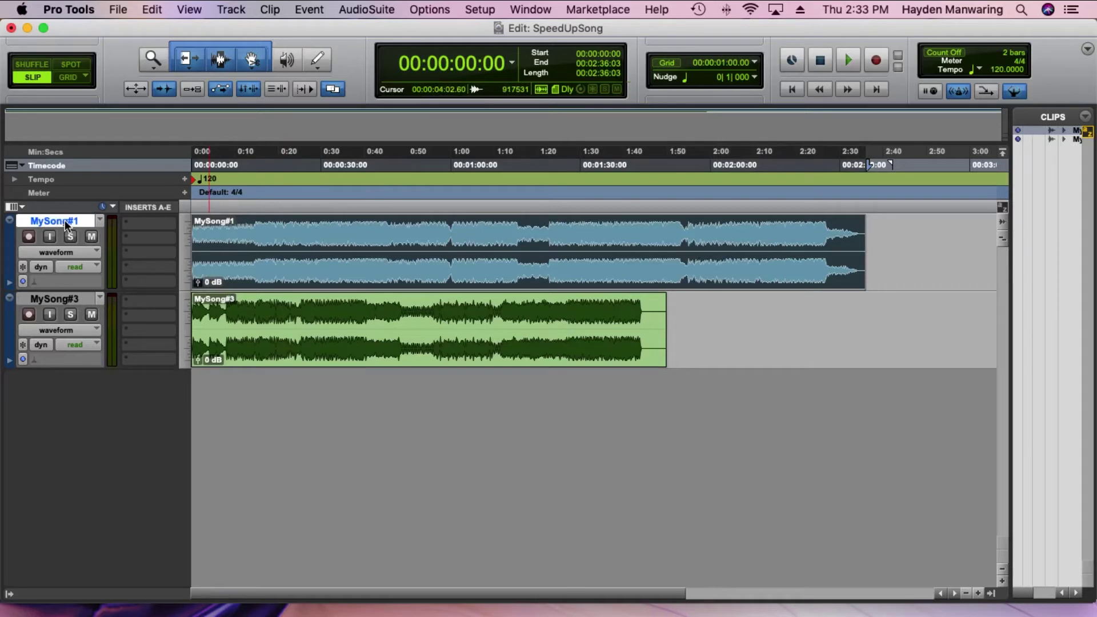
pyautogui.doubleClick(64, 221)
pyautogui.click(487, 196)
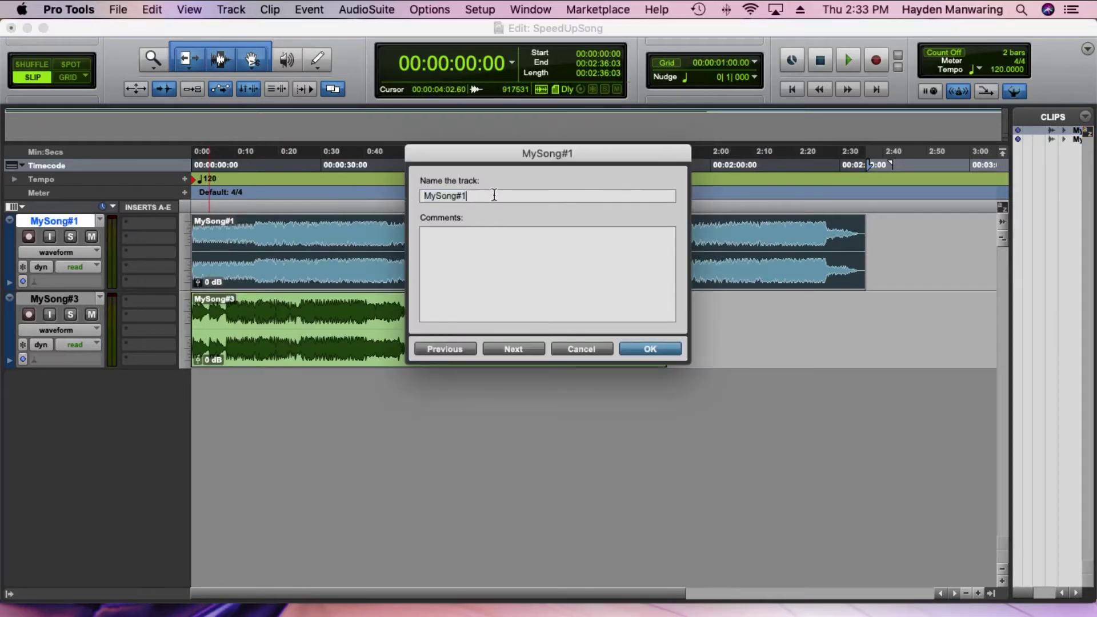
pyautogui.write('- 128bpm')
pyautogui.press('Return')
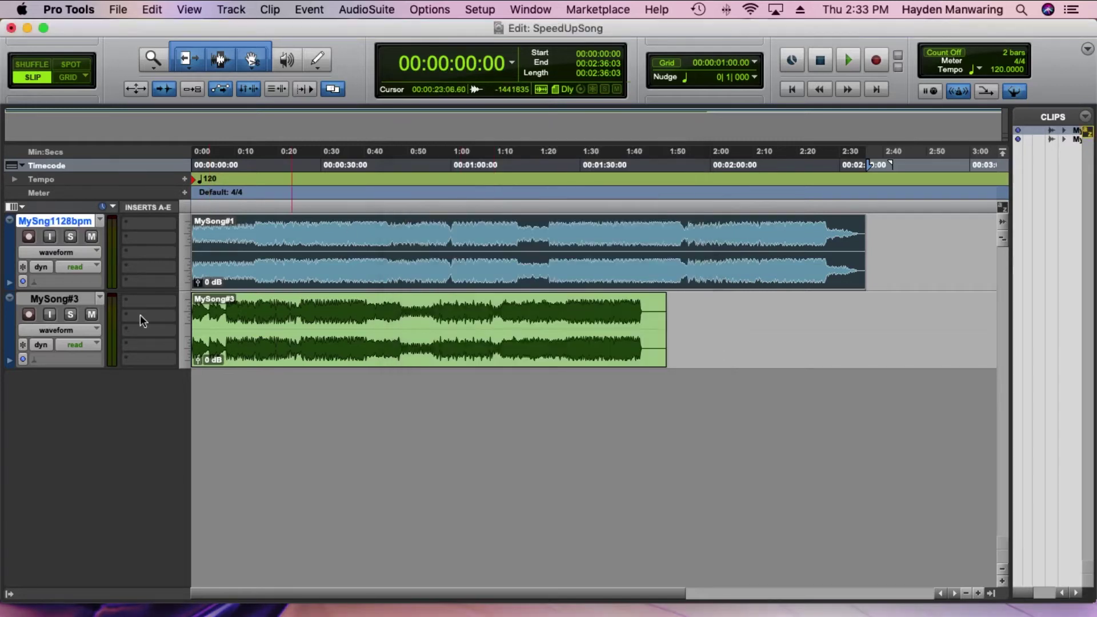
# Step: Rename the MySong#3 track as "MySong#3 - 125bpm"
pyautogui.doubleClick(64, 300)
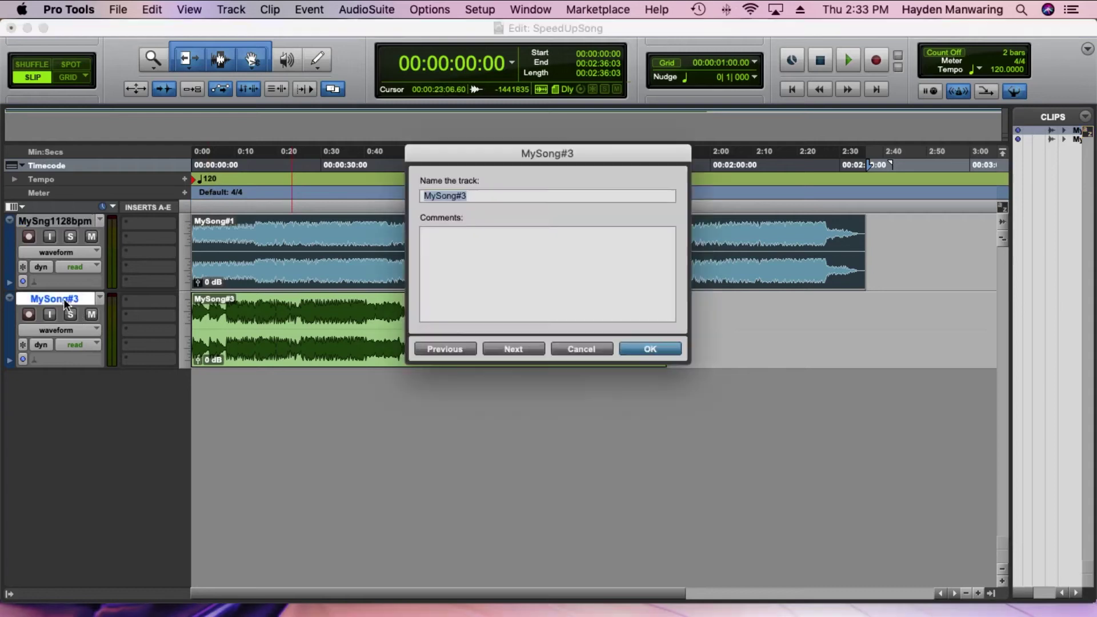
pyautogui.click(486, 196)
pyautogui.write('- 125bpm')
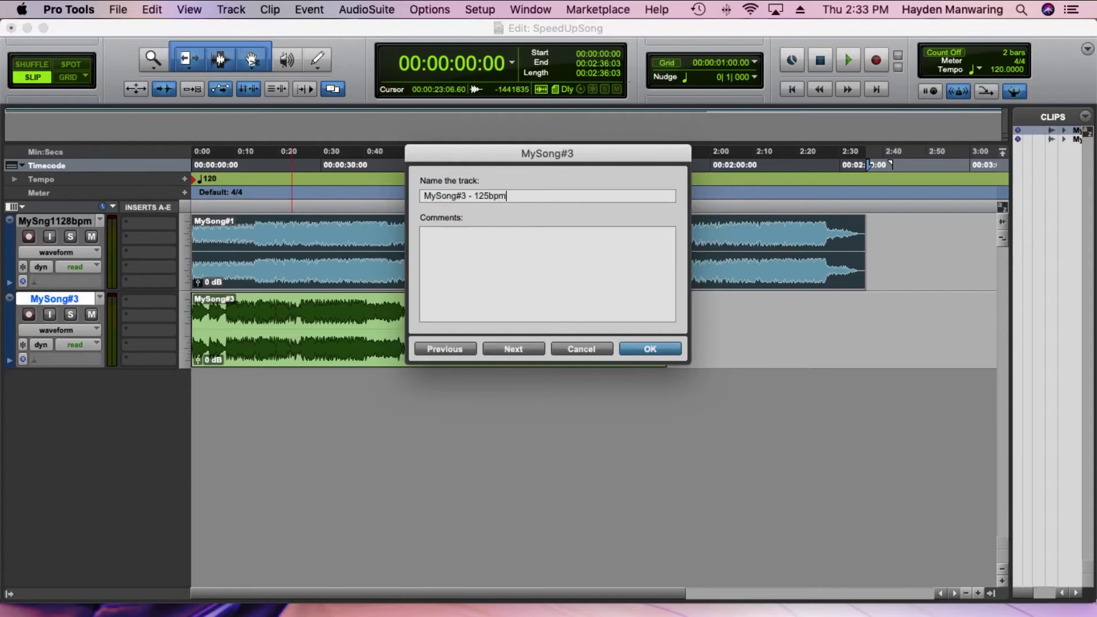
pyautogui.press('Return')
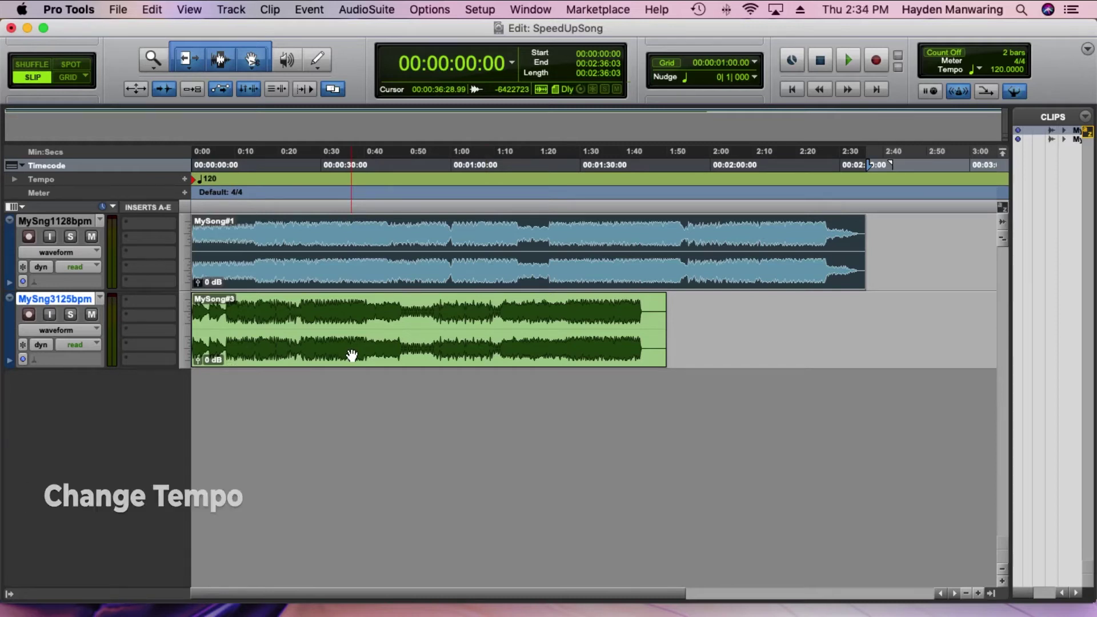
pyautogui.click(330, 353)
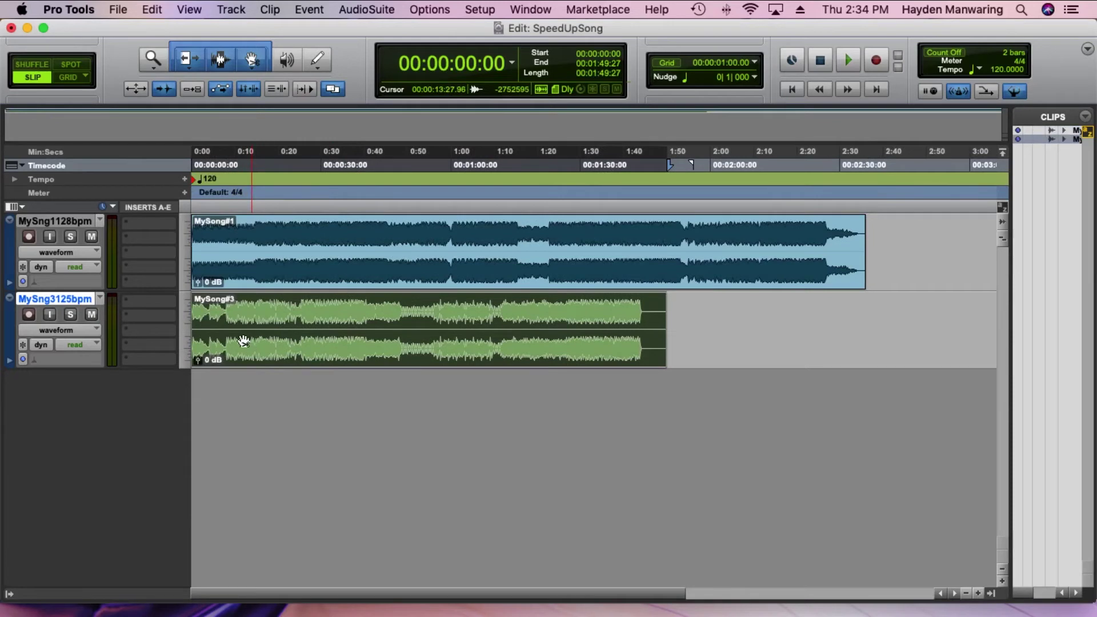
pyautogui.click(254, 277)
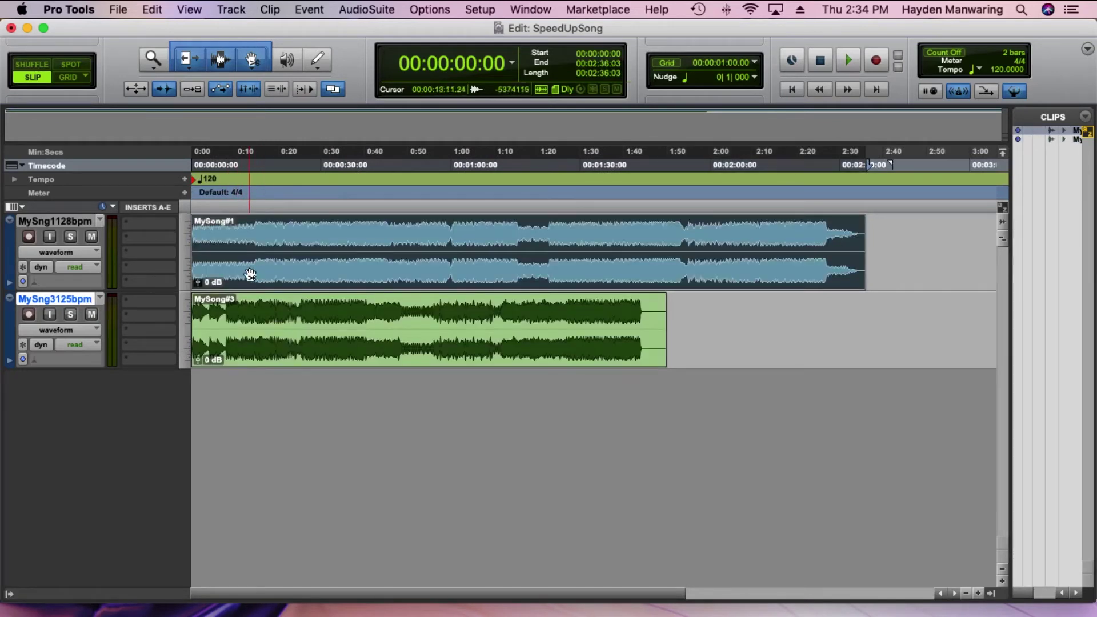
pyautogui.click(255, 341)
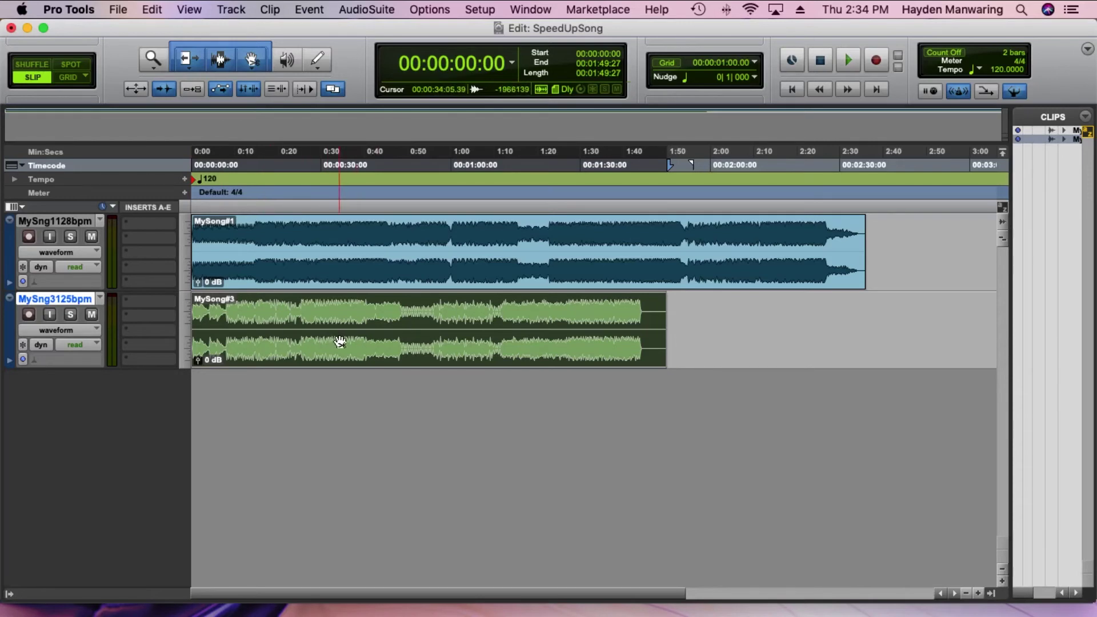
# Step: Set the session tempo to 125 bpm in the MIDI controls to match the MySong#3 track
pyautogui.click(1088, 49)
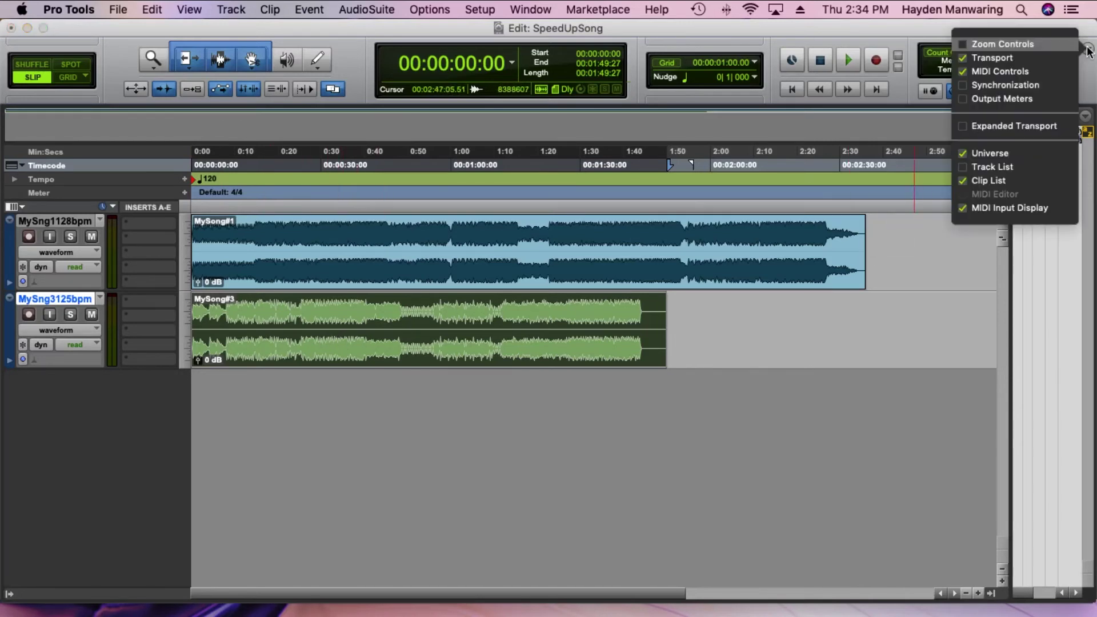
pyautogui.click(1001, 72)
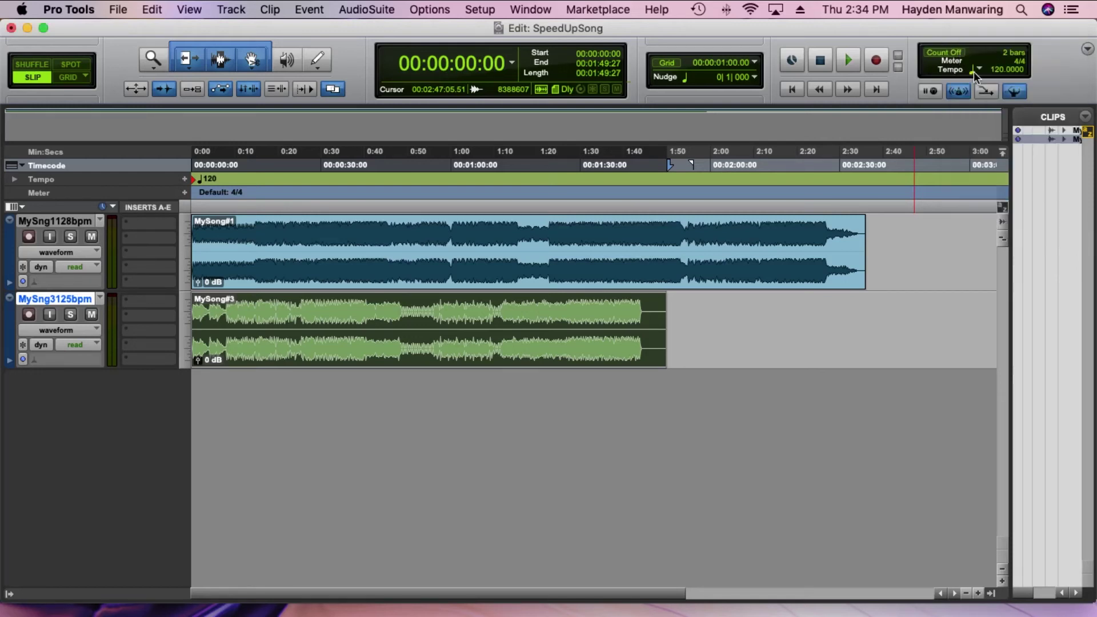
pyautogui.click(973, 71)
pyautogui.click(998, 71)
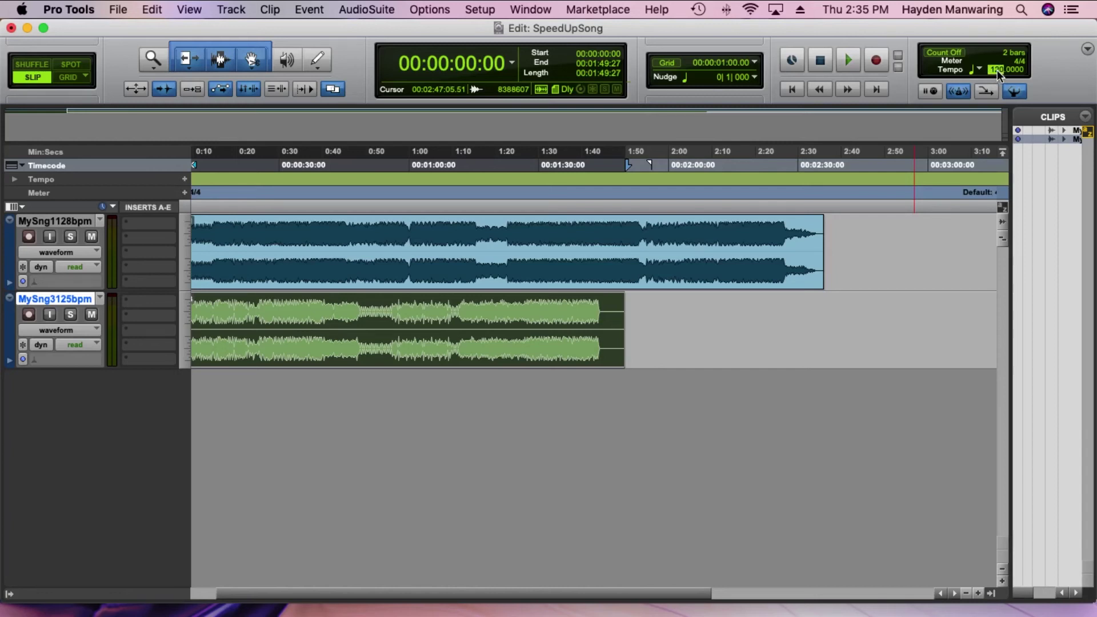
pyautogui.write('125')
pyautogui.press('Return')
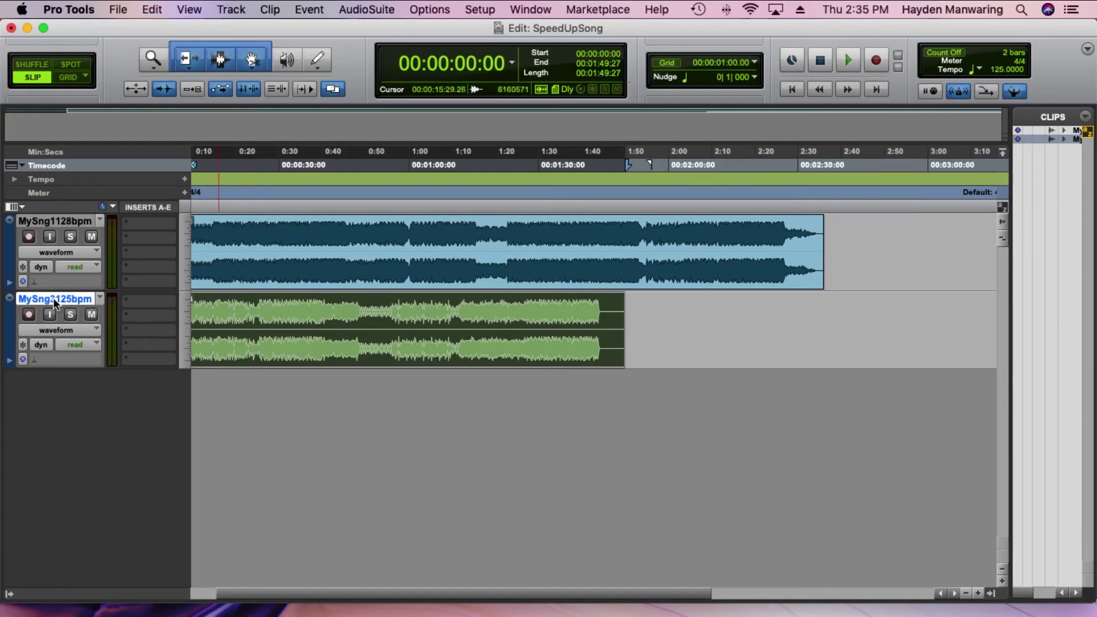
# Step: Set the MySong#3 track's timebase to Ticks and enable Polyphonic elastic audio on it
pyautogui.hscroll(-2, 253, 340)
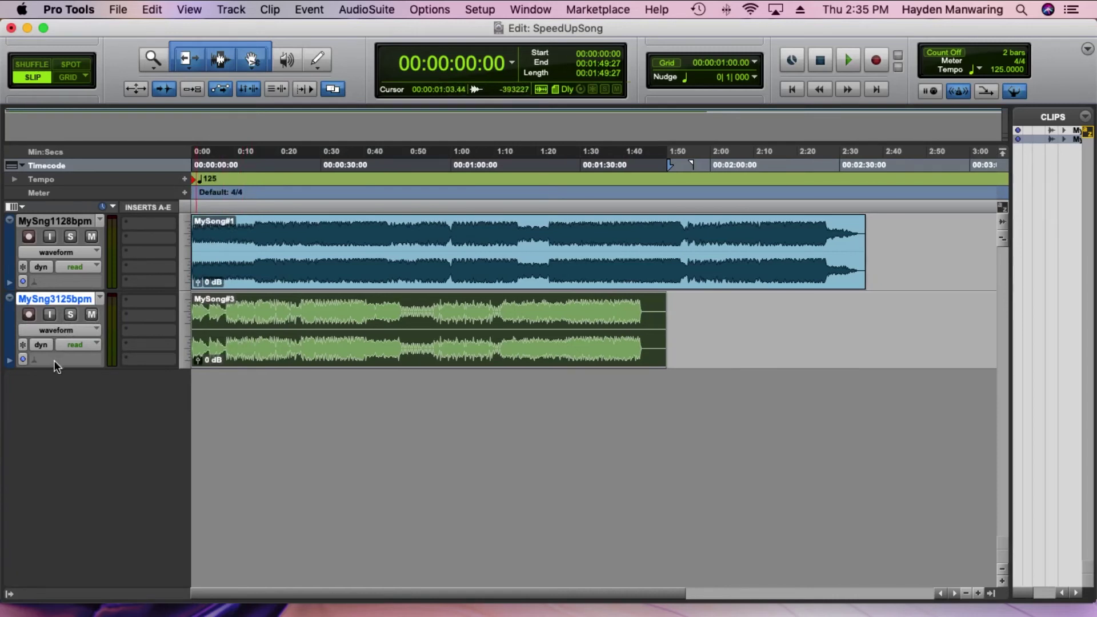
pyautogui.click(23, 360)
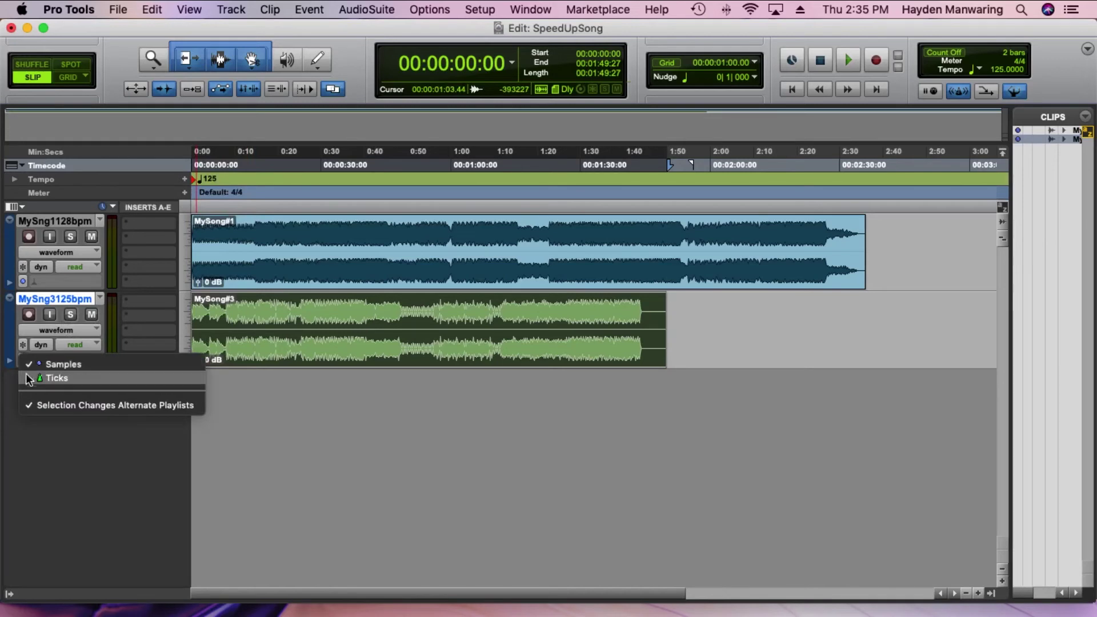
pyautogui.click(33, 380)
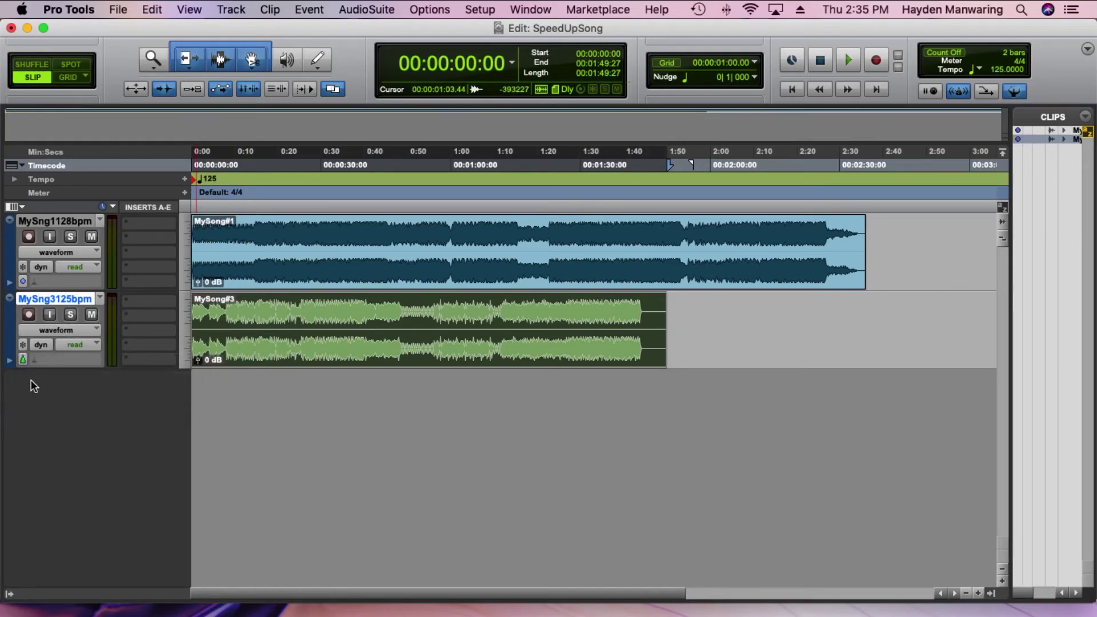
pyautogui.click(56, 360)
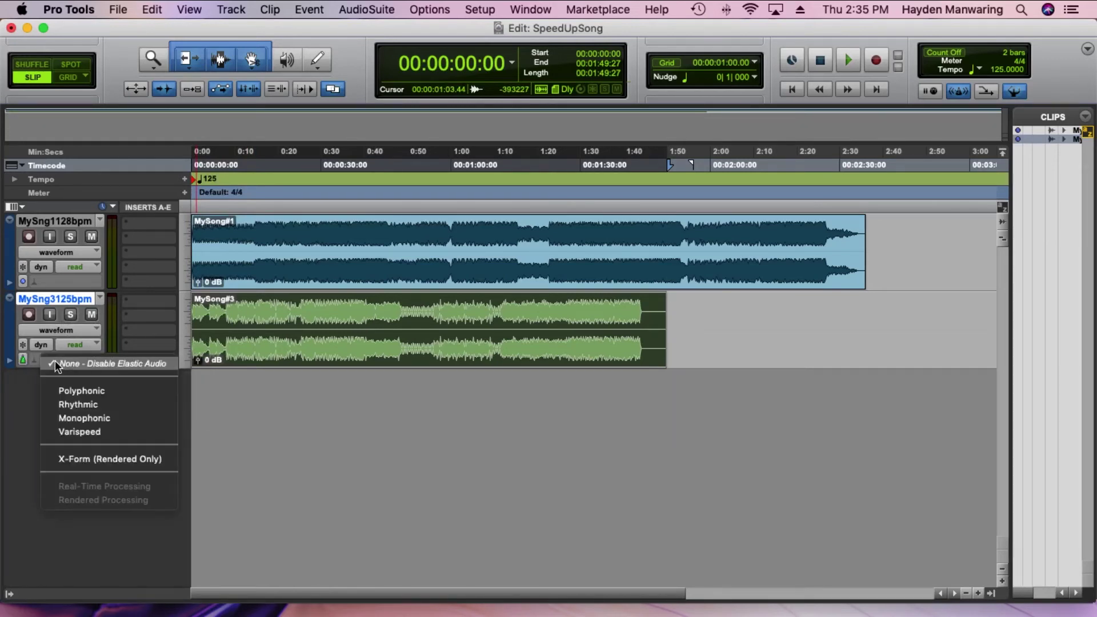
pyautogui.click(69, 390)
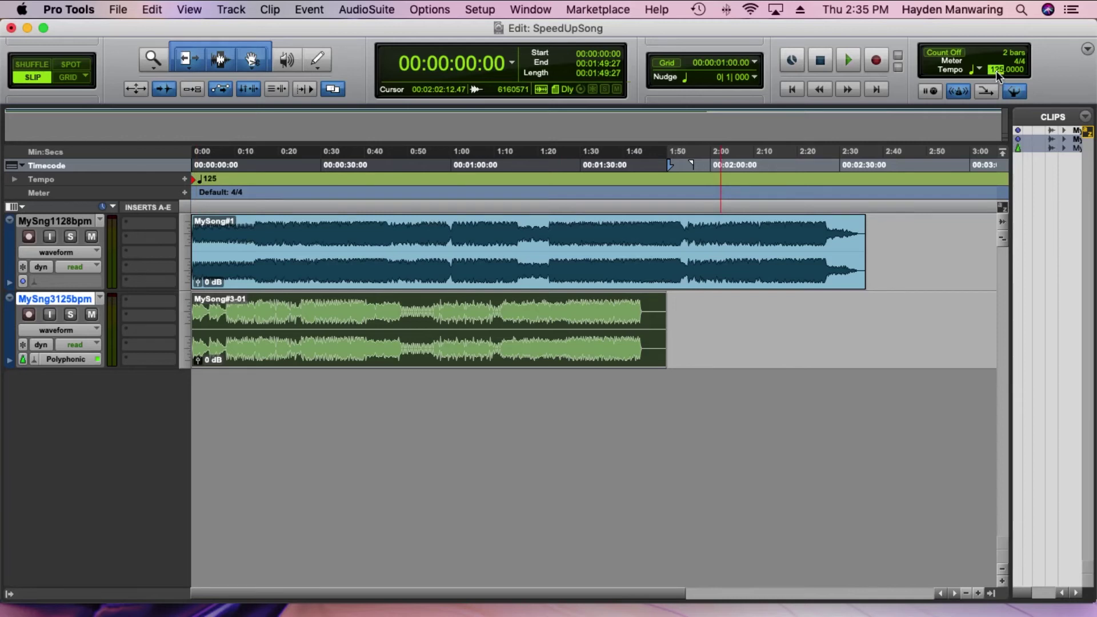
# Step: Set the session tempo to 128 bpm to speed up the MySong#3 clip
pyautogui.write('2')
pyautogui.press('Return')
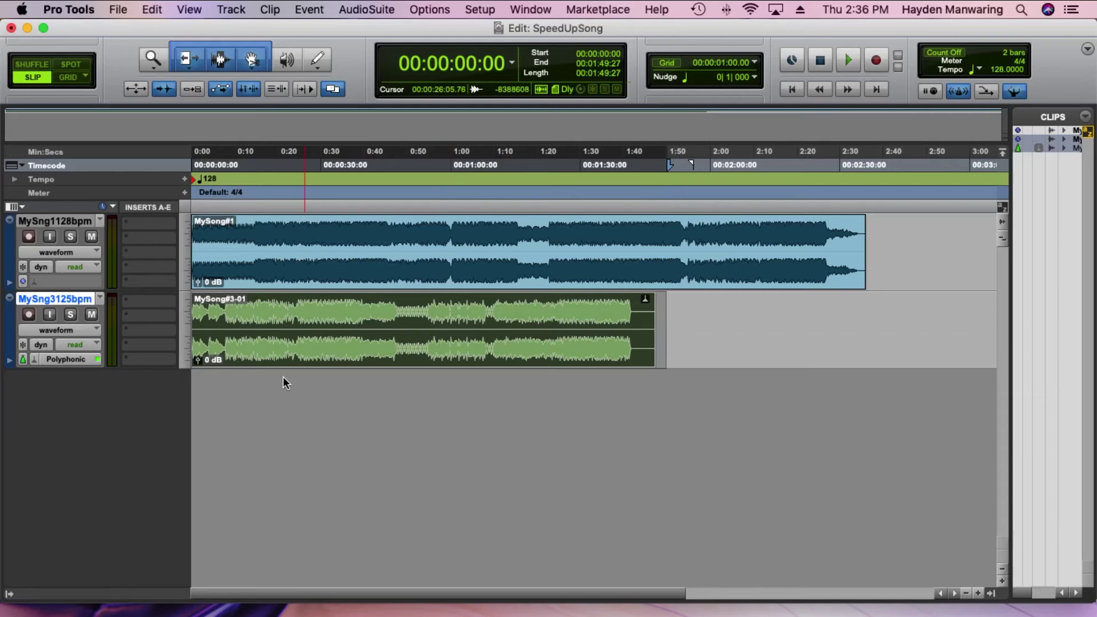
# Step: Rename the MySong#3 track as "MySong#3 - 128bpm"
pyautogui.doubleClick(73, 299)
pyautogui.click(495, 200)
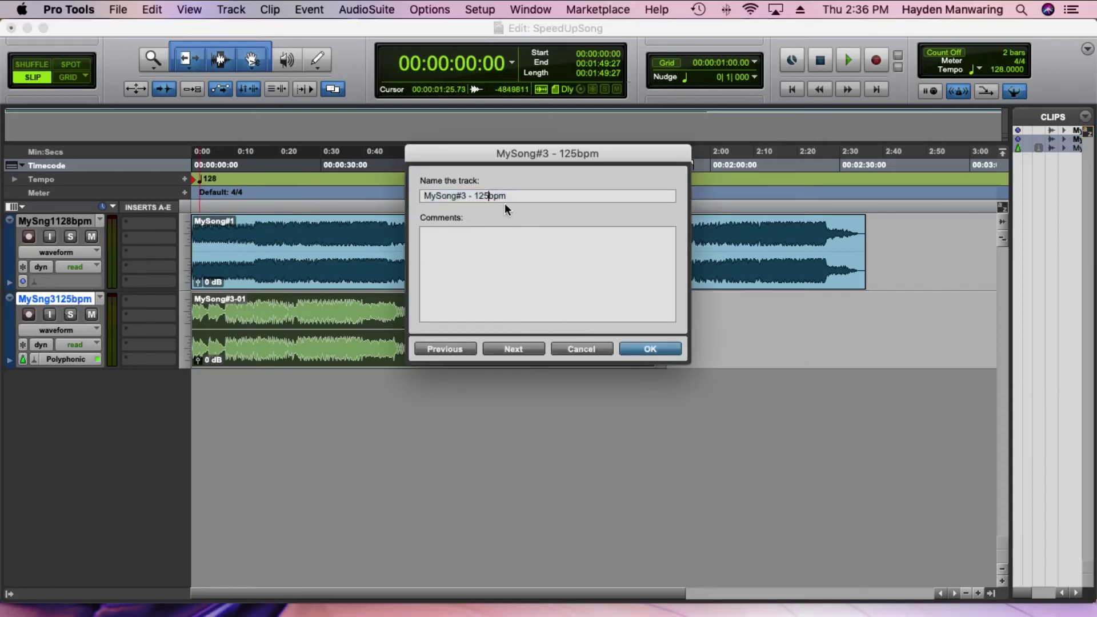
pyautogui.press('BackSpace')
pyautogui.write('8')
pyautogui.click(660, 345)
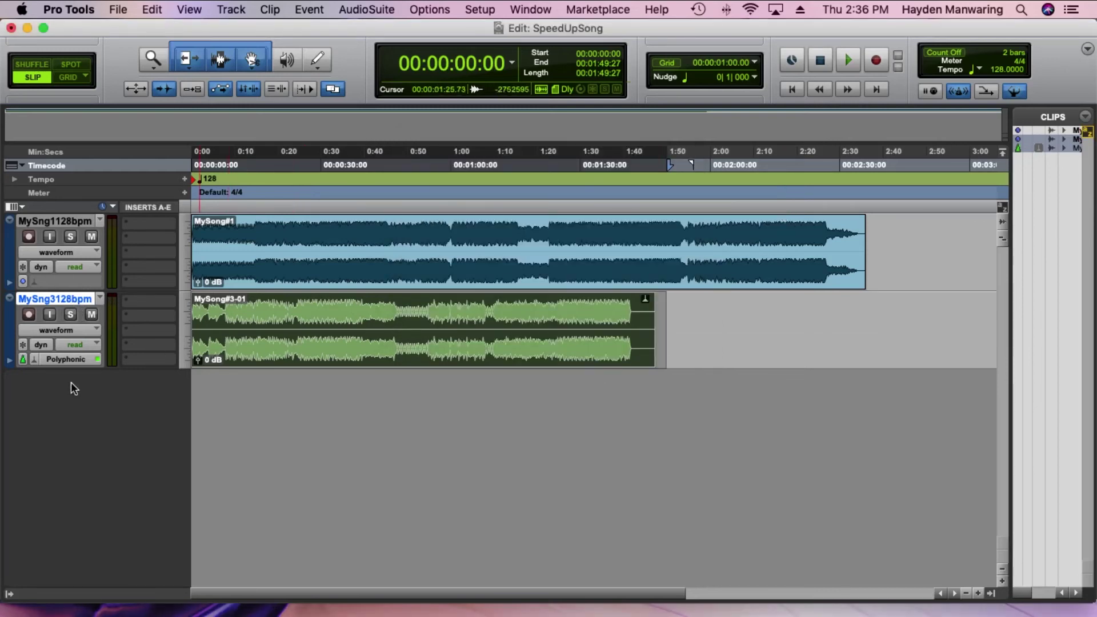
# Step: Set the MySong#3 track's timebase back to Samples
pyautogui.click(23, 360)
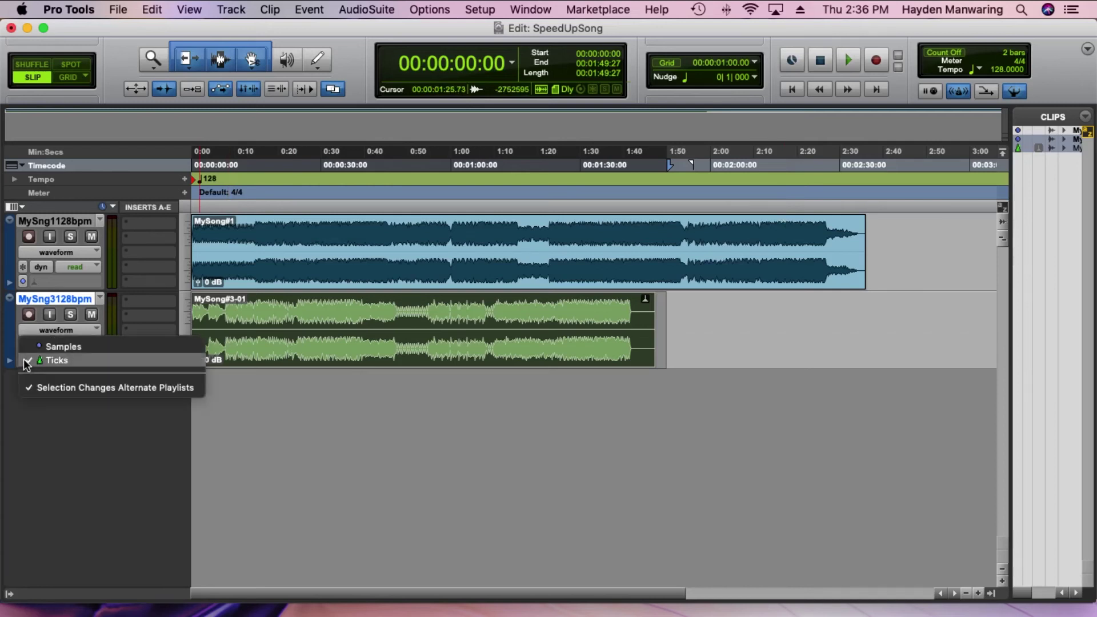
pyautogui.click(53, 348)
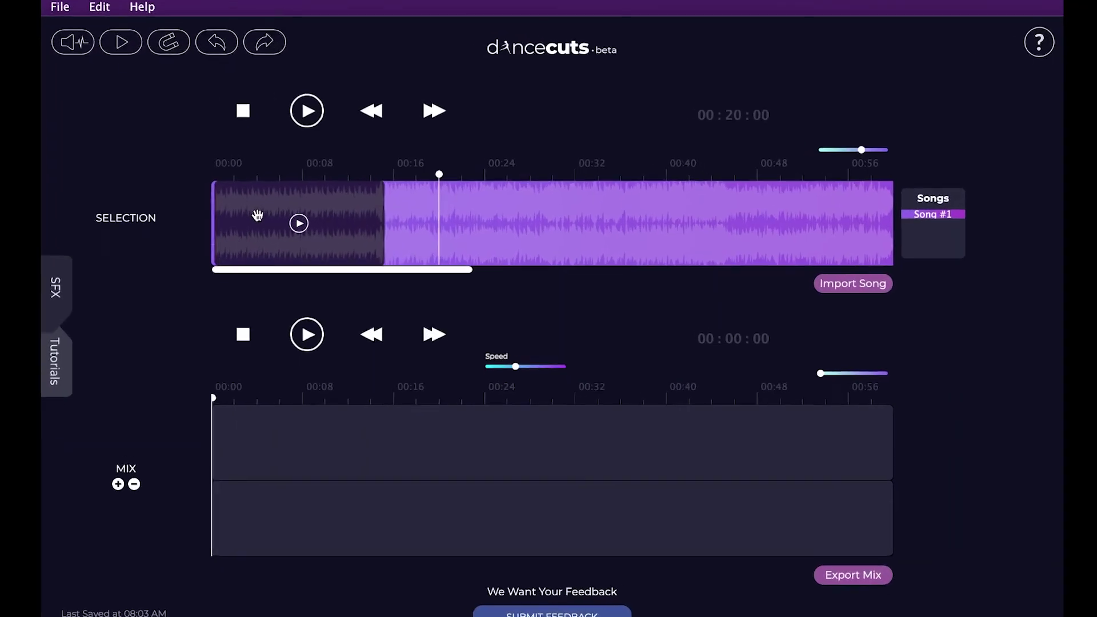
# Step: In dancecuts, select the first 24 seconds or so of Song #1 and place that section at the start of the upper mix track
pyautogui.moveTo(428, 266); pyautogui.dragTo(500, 262)
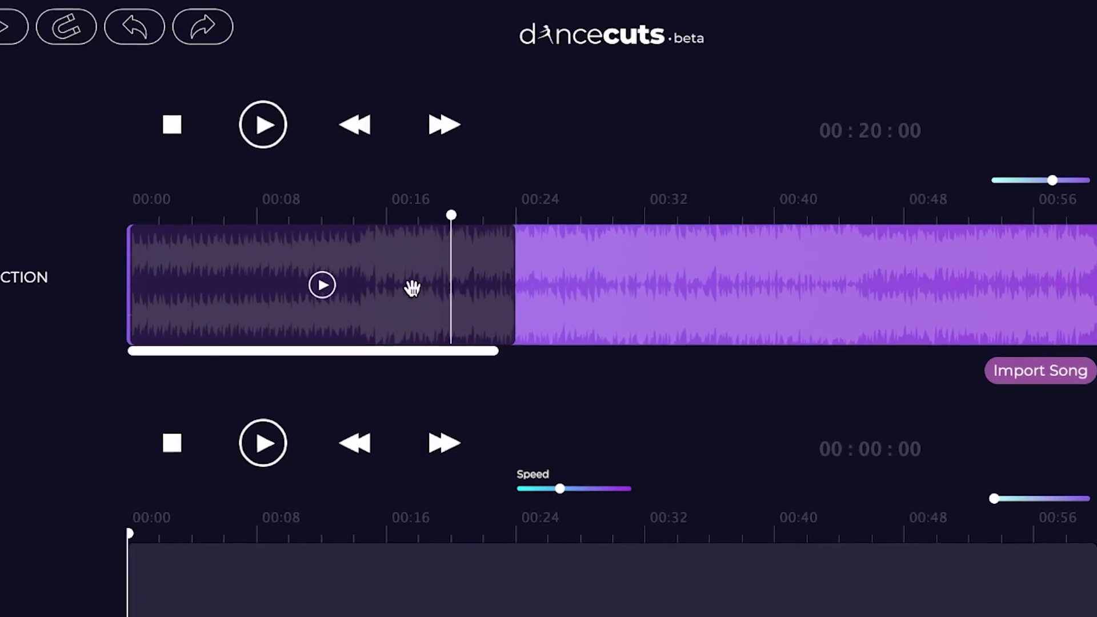
pyautogui.click(329, 252)
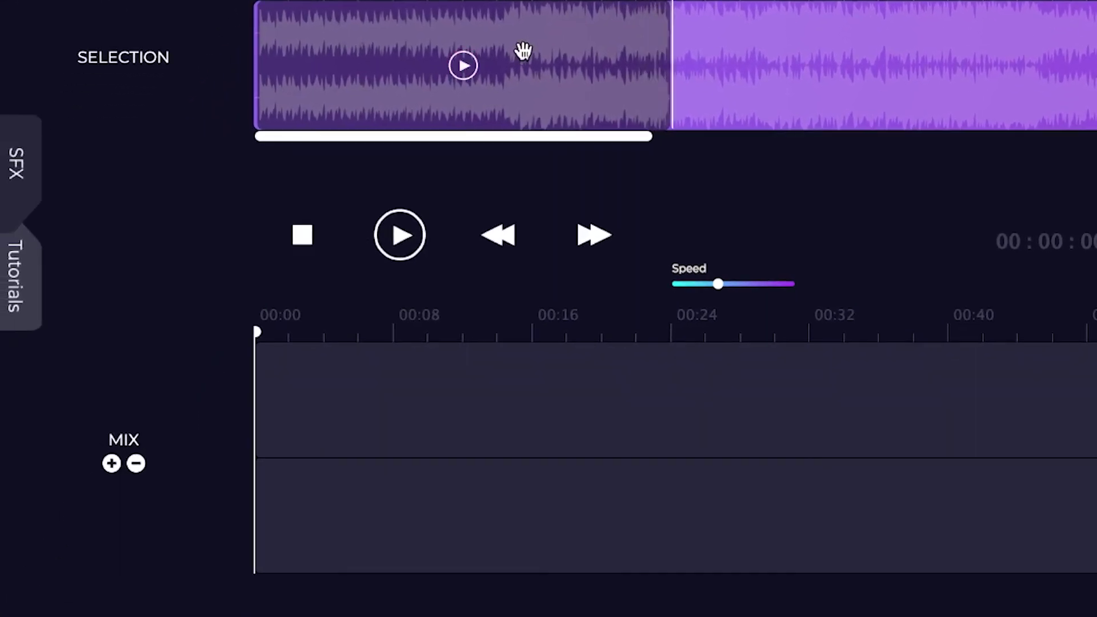
pyautogui.moveTo(438, 183); pyautogui.dragTo(406, 534)
# Step: Import Song #2.mp3 and shift its selection to start at about 24 seconds
pyautogui.click(1070, 214)
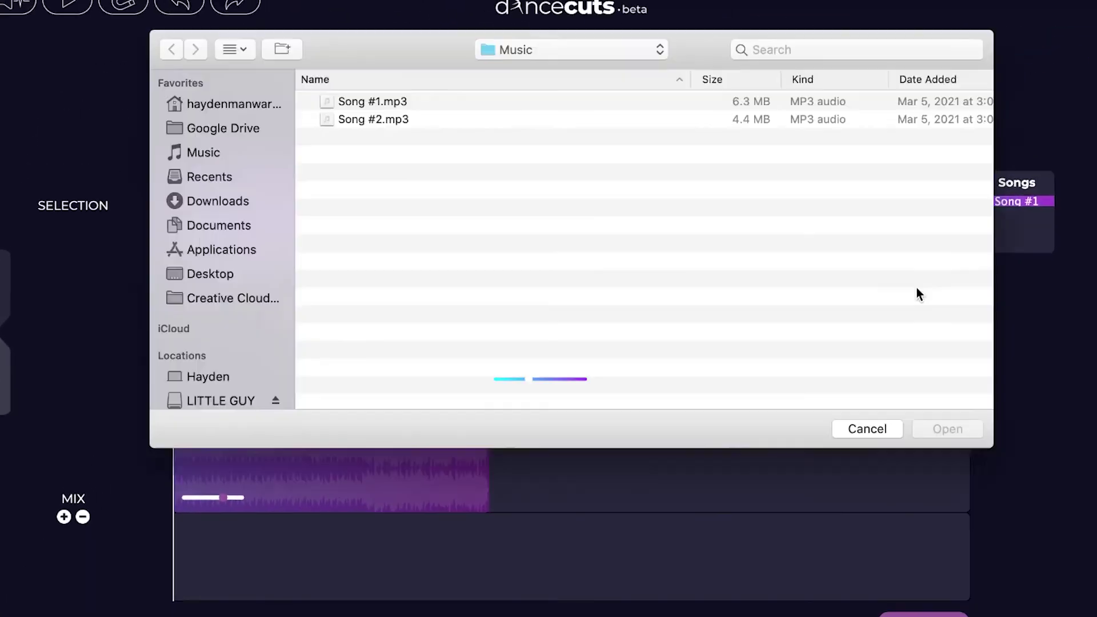
pyautogui.doubleClick(398, 135)
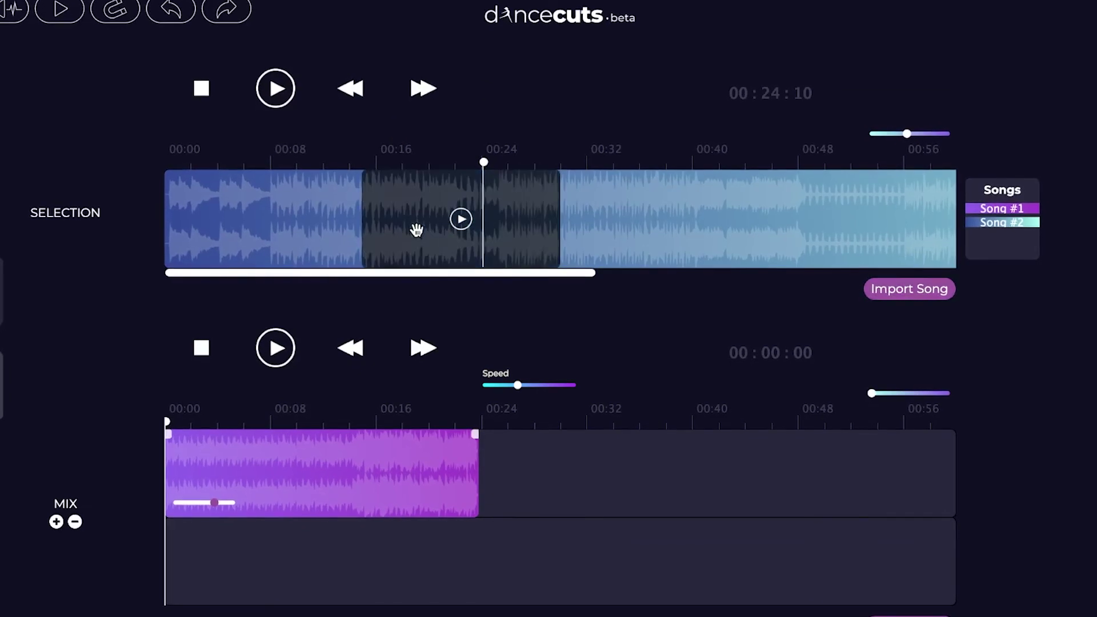
pyautogui.moveTo(416, 234); pyautogui.dragTo(500, 233)
pyautogui.moveTo(500, 232); pyautogui.dragTo(545, 232)
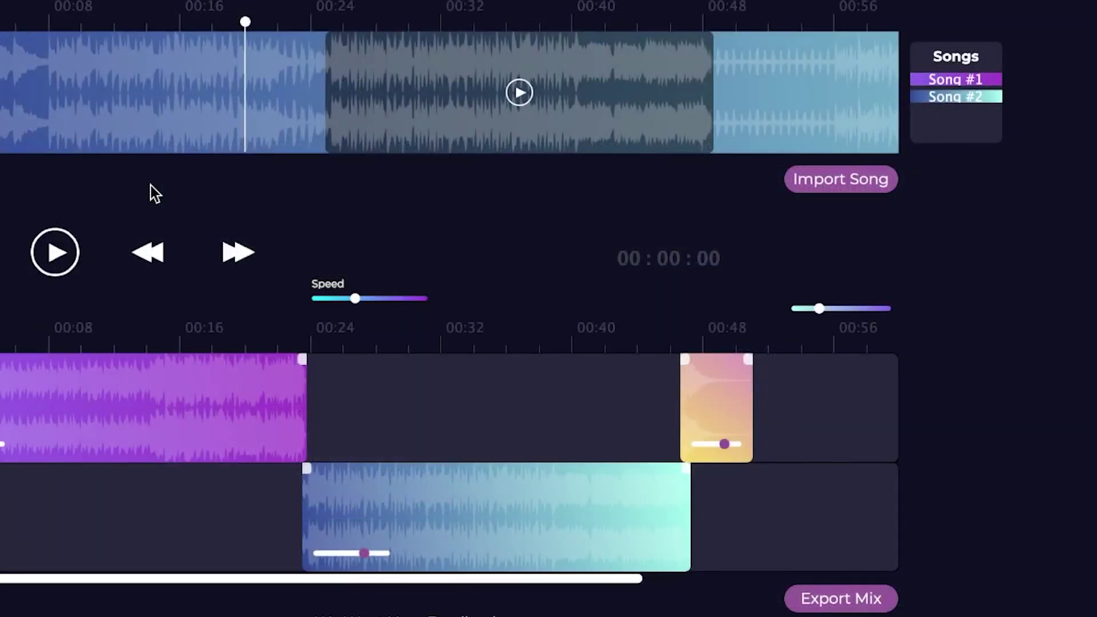
# Step: Raise the speed of the Song #2 clip in the mix to 118 and play the mix
pyautogui.click(417, 490)
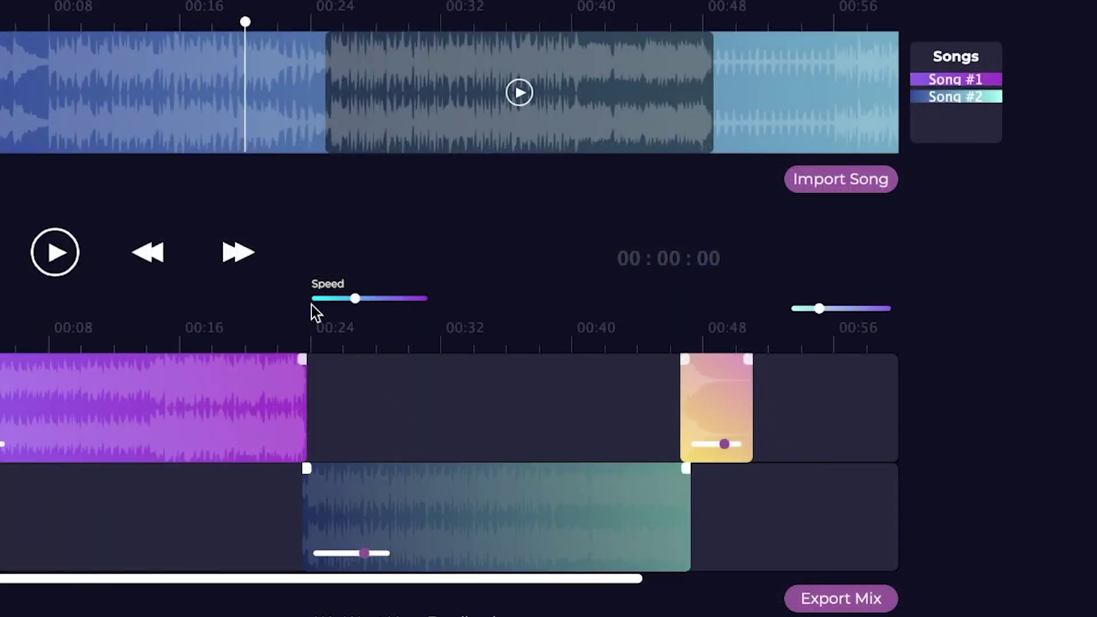
pyautogui.moveTo(358, 304); pyautogui.dragTo(388, 304)
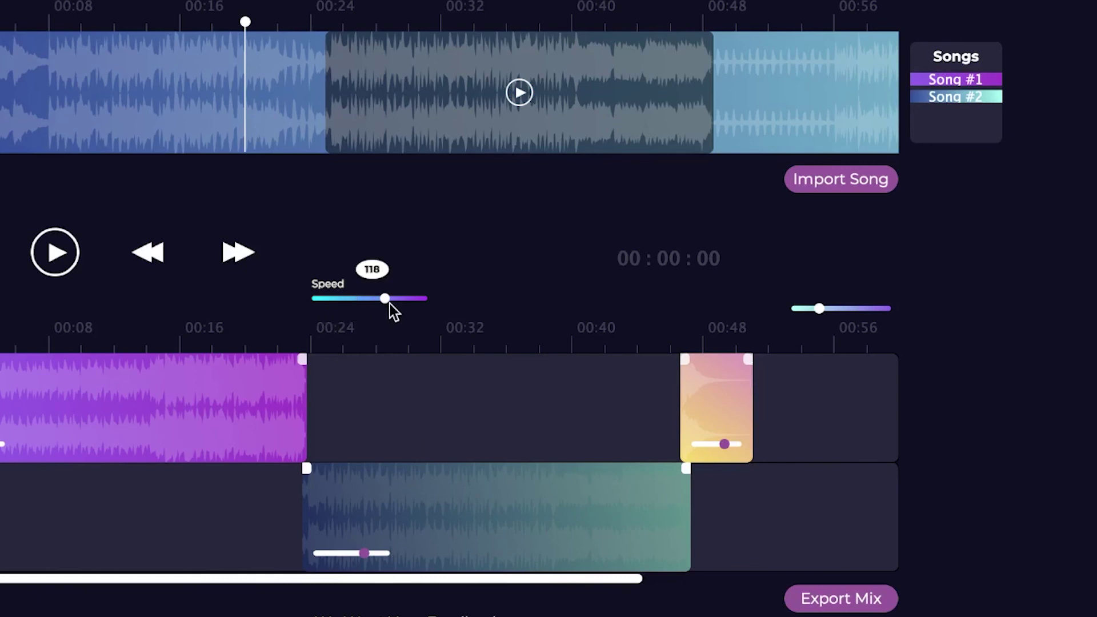
pyautogui.click(60, 251)
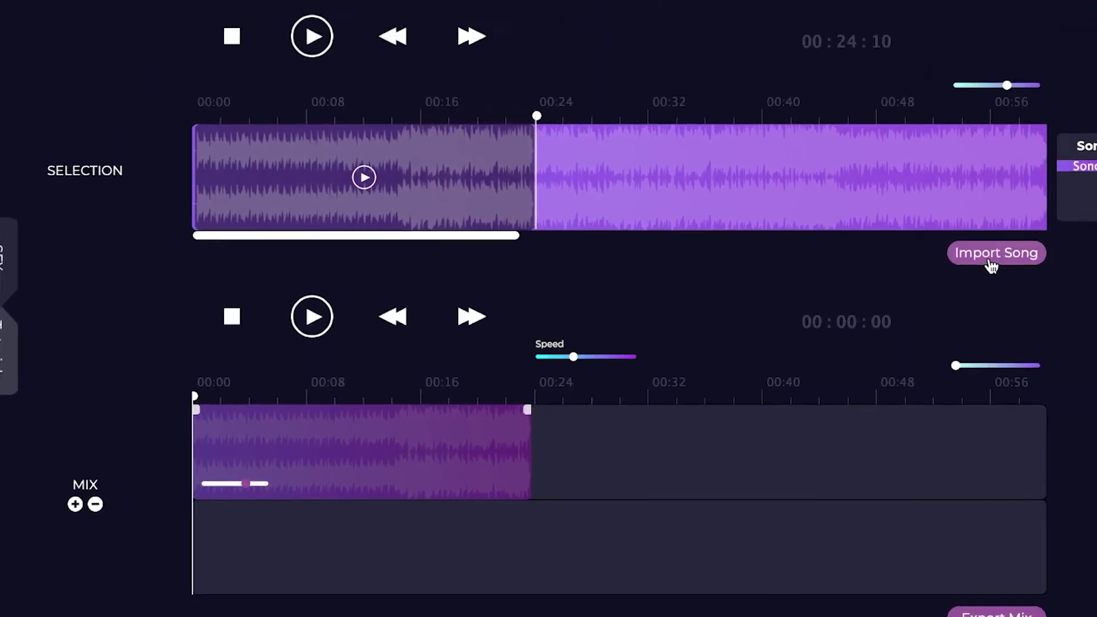
# Step: Import Song #2.mp3 and add its section from about 24 to 48 seconds to the lower mix track, right after Song #1's clip
pyautogui.click(992, 264)
pyautogui.doubleClick(397, 129)
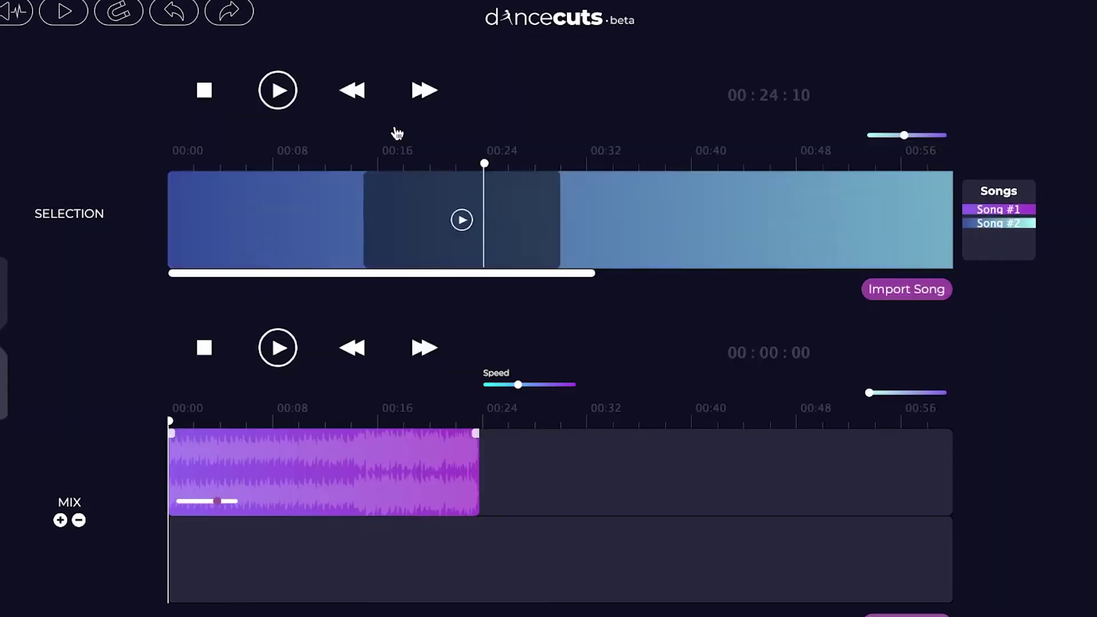
pyautogui.moveTo(429, 229); pyautogui.dragTo(546, 231)
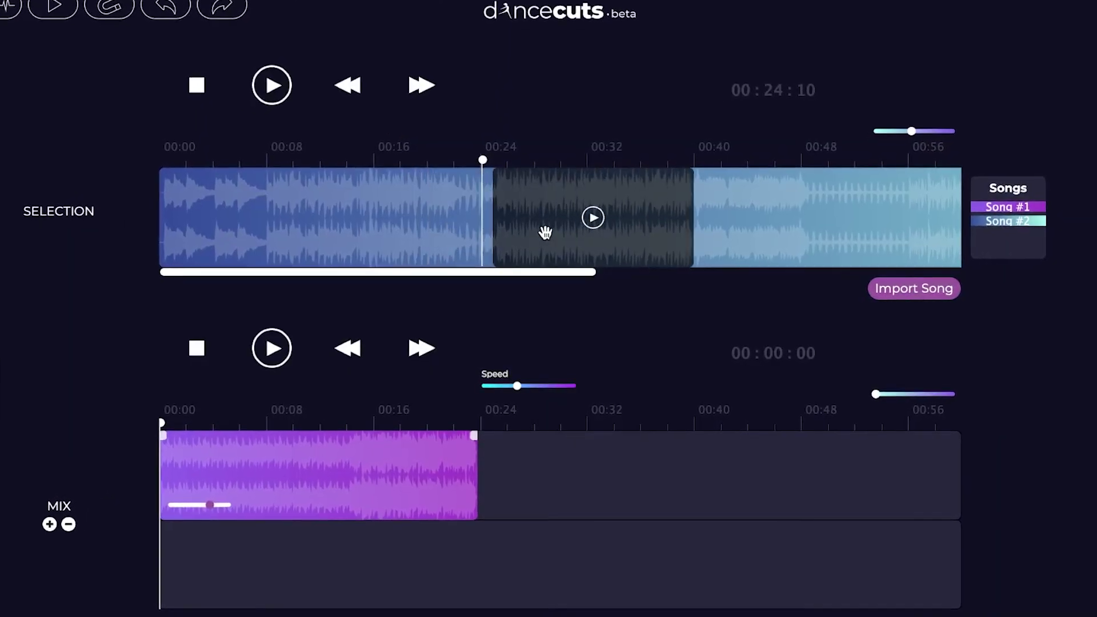
pyautogui.moveTo(692, 225); pyautogui.dragTo(617, 510)
# Step: Open the sound effects library
pyautogui.click(3, 219)
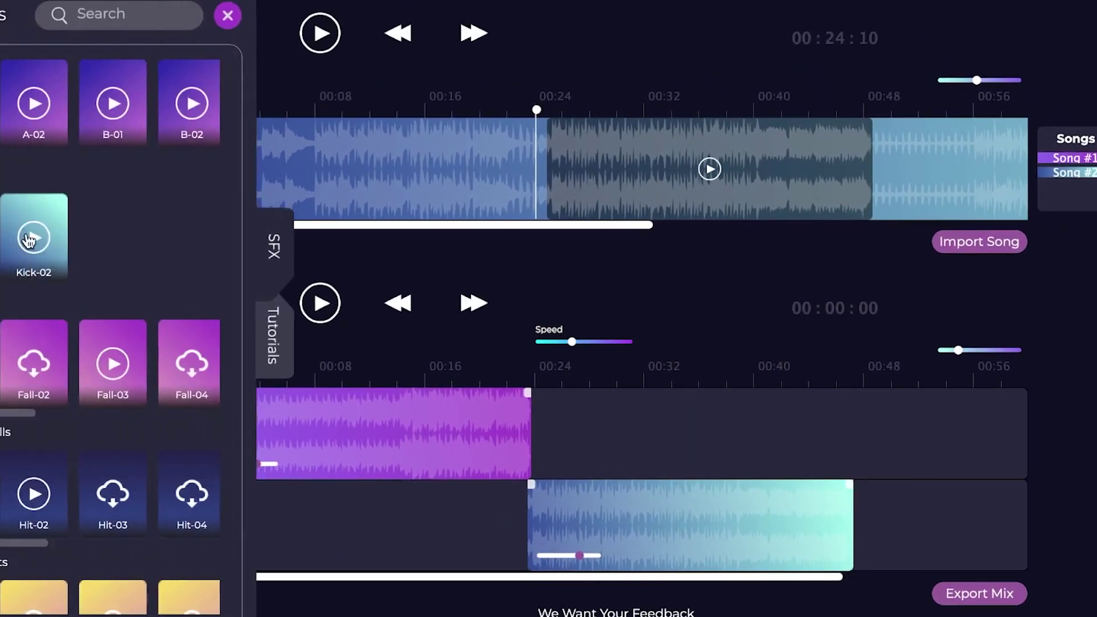